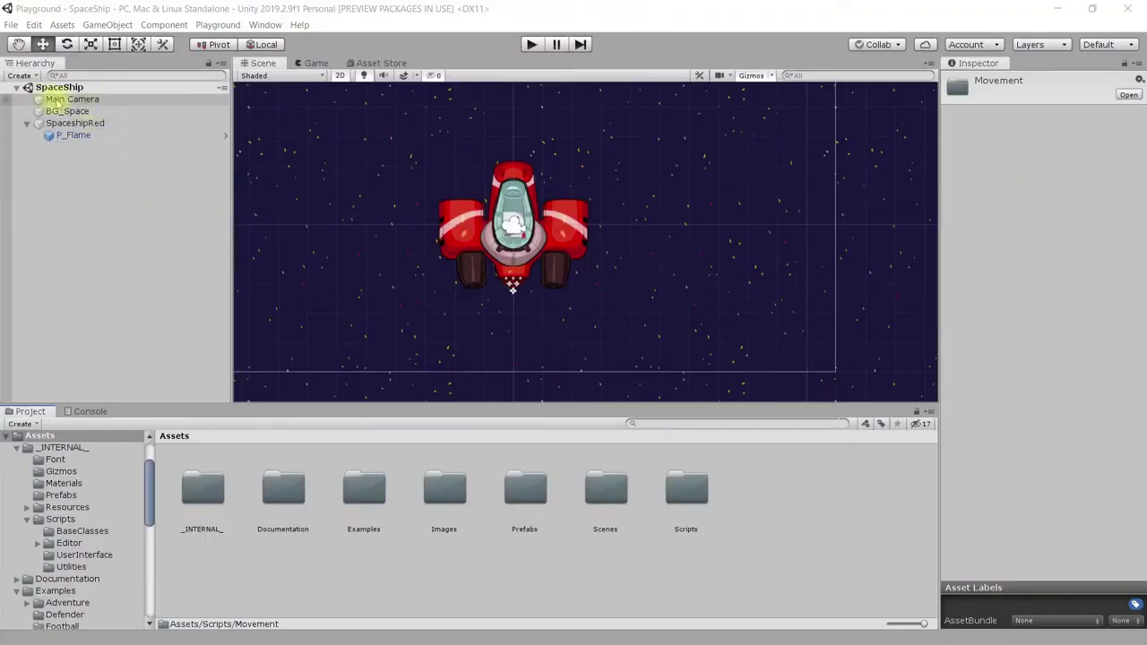
Step: Select Main Camera and show the Game view of its render of the spaceship
left_click(57, 100)
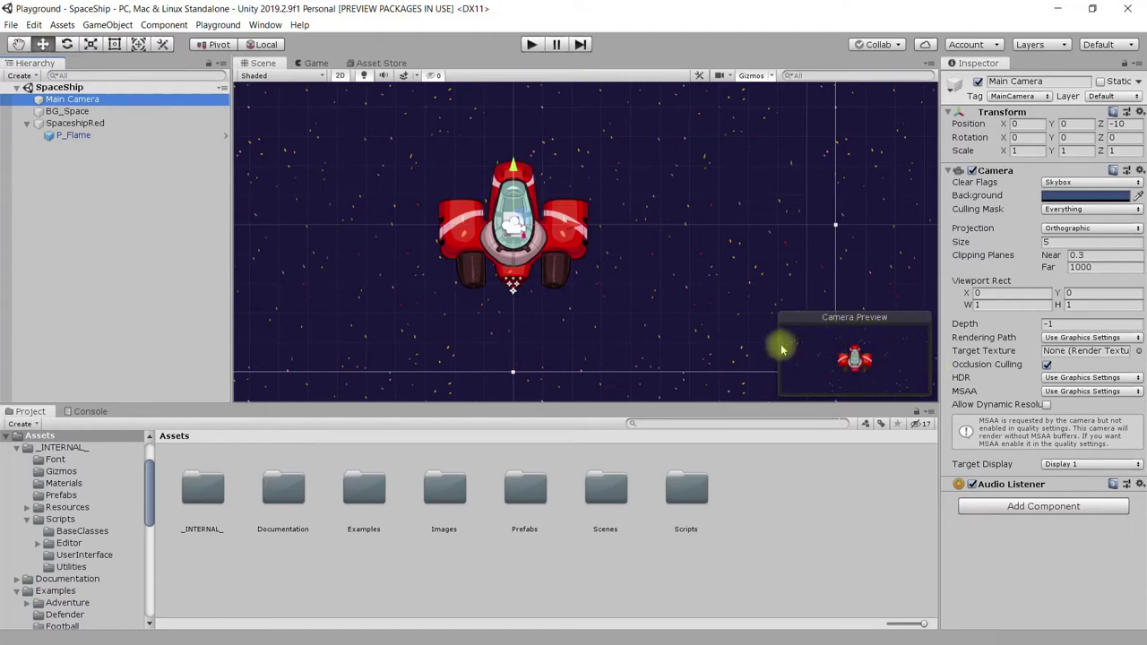
left_click(314, 63)
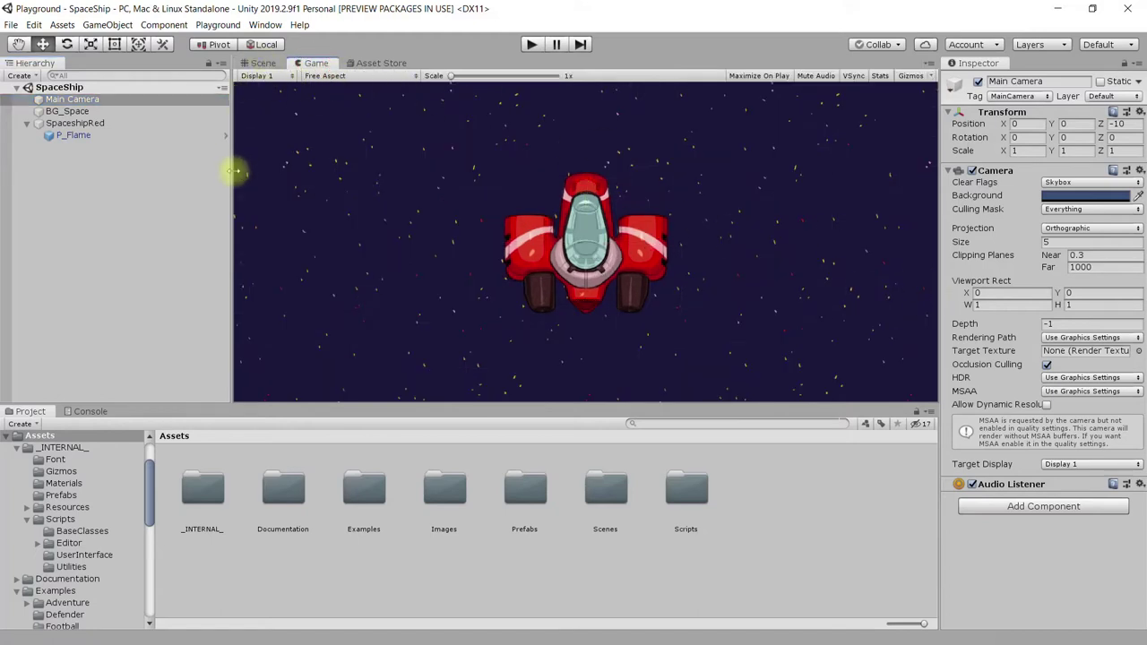
Step: Dock the Game view to the right of the Scene view, widen it, and reselect Main Camera
left_click_drag(230, 172, 154, 177)
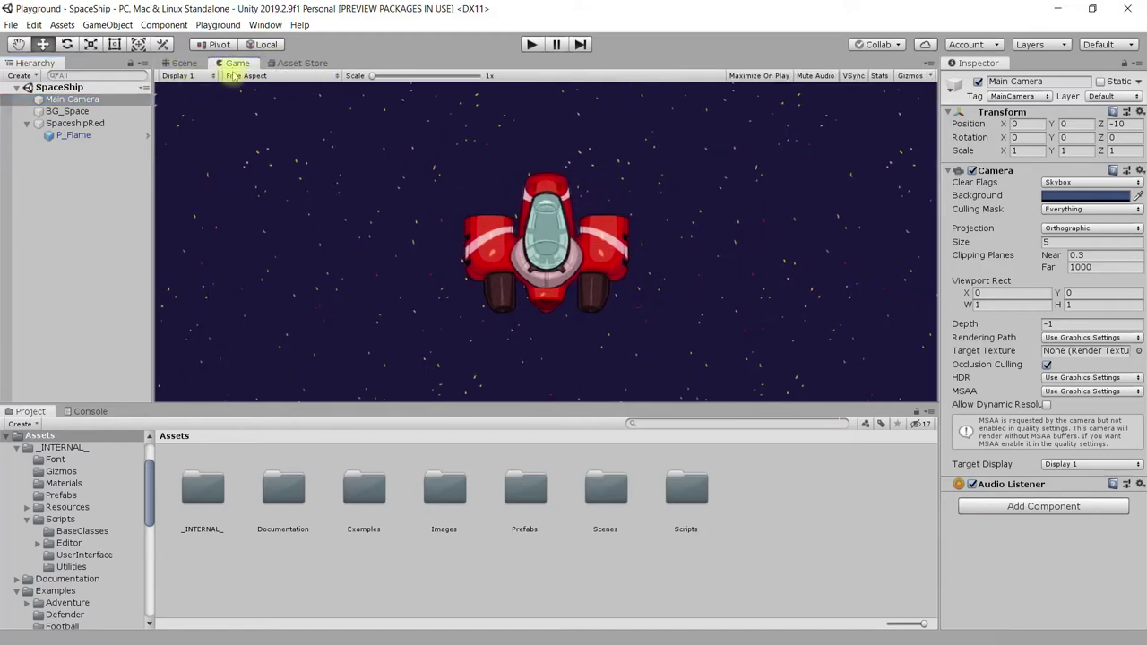
left_click(184, 64)
left_click(235, 63)
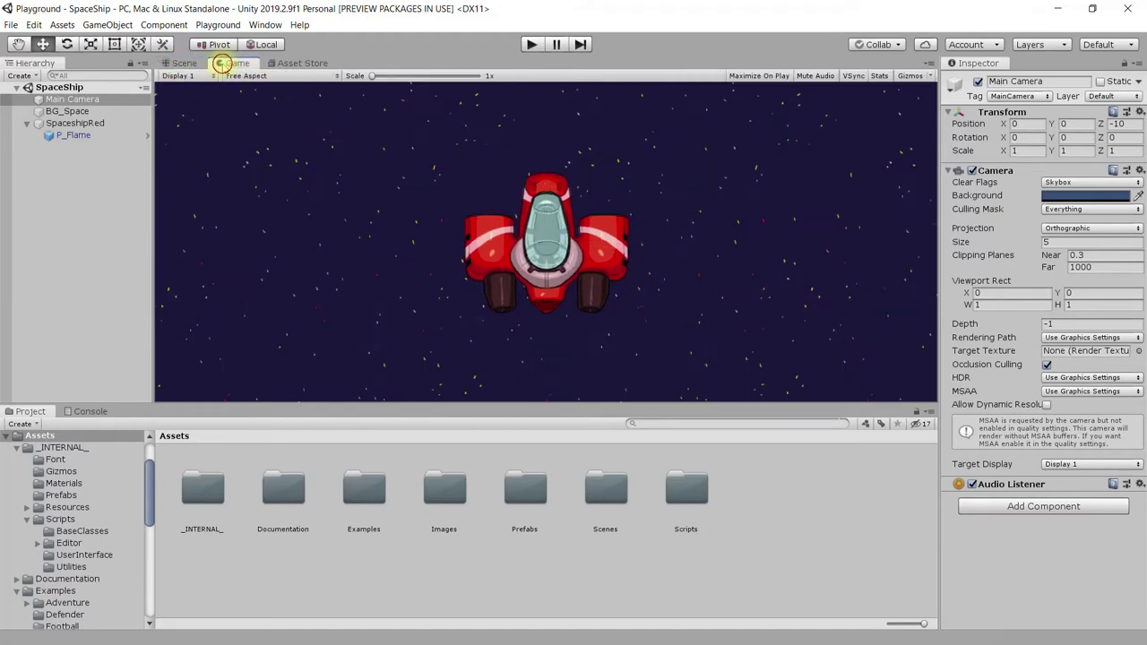
left_click_drag(235, 64, 697, 292)
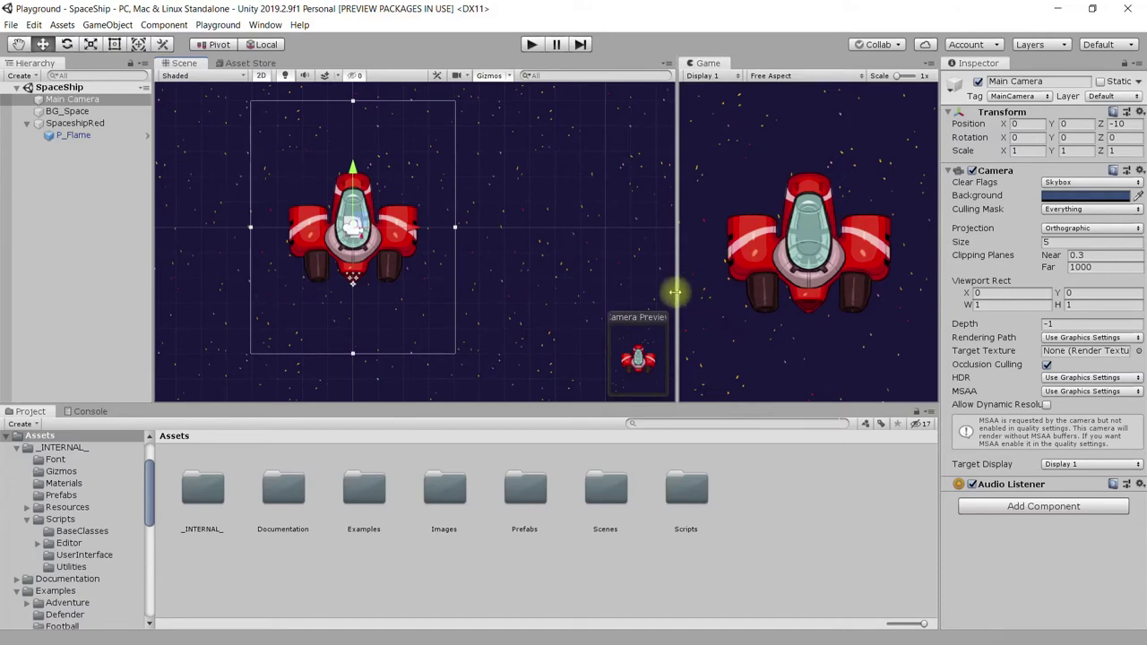
left_click_drag(674, 290, 607, 285)
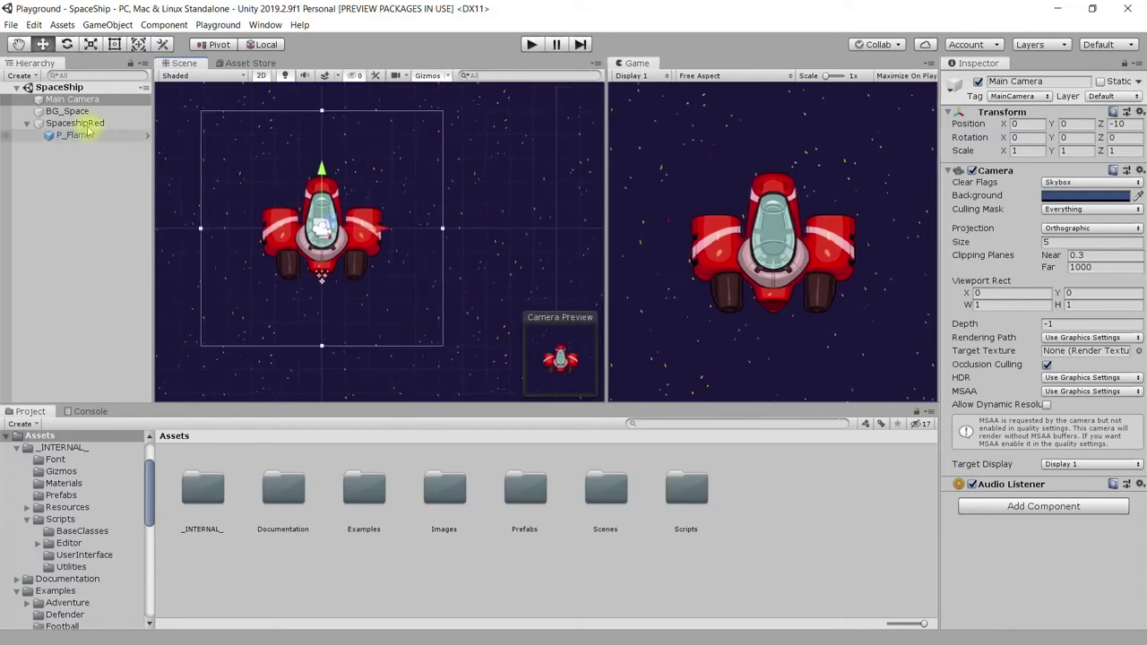
left_click(72, 99)
Step: Scrub the Main Camera's Size value, settling at 17.24 for a wide starfield view
left_click_drag(1019, 247, 992, 244)
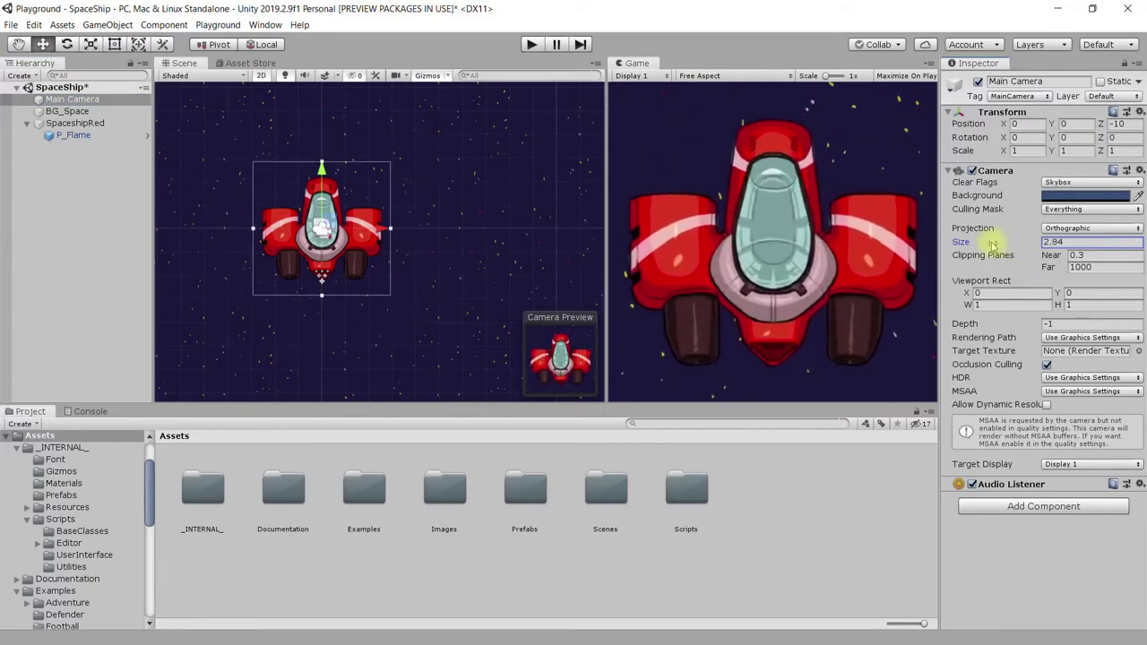
mouse_move(992, 243)
left_mouse_down()
mouse_move(1124, 252)
mouse_move(16, 254)
left_mouse_up()
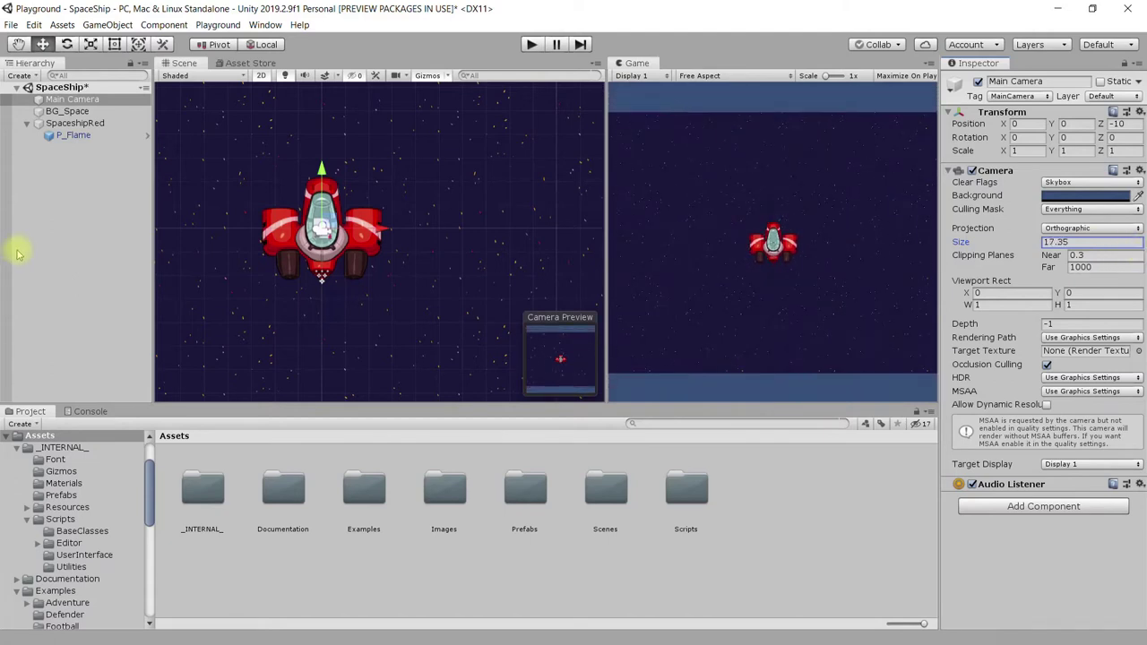
left_click_drag(16, 254, 3, 221)
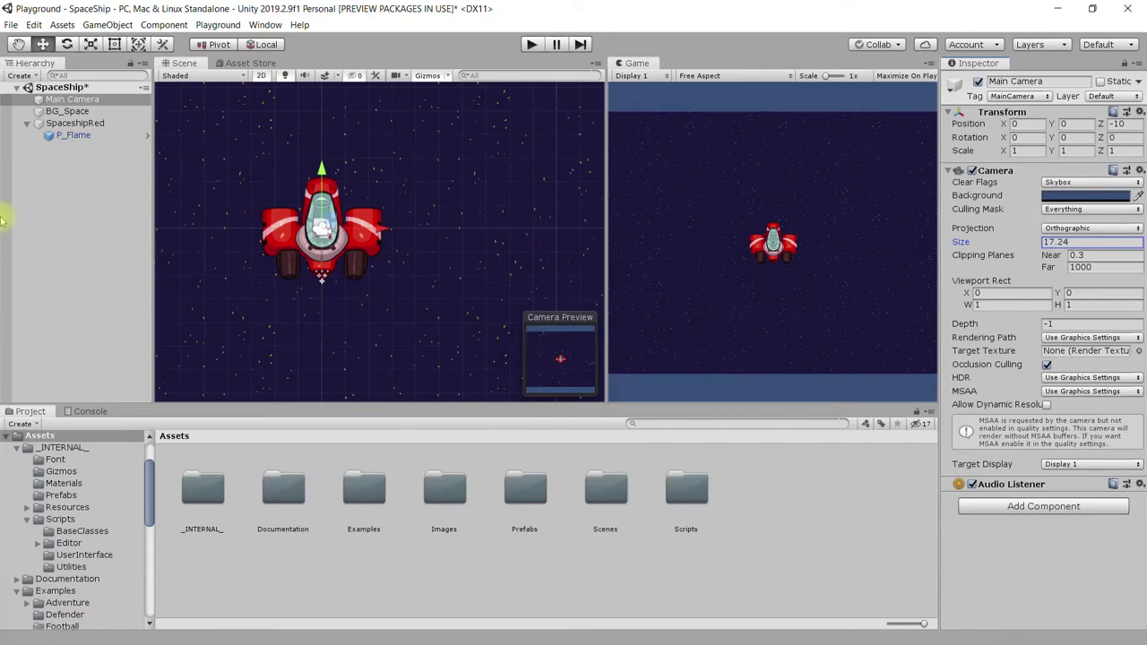
Step: Select BG_Space and stretch its top edge upward with the Rect tool to about 43.95 units tall
left_click(49, 111)
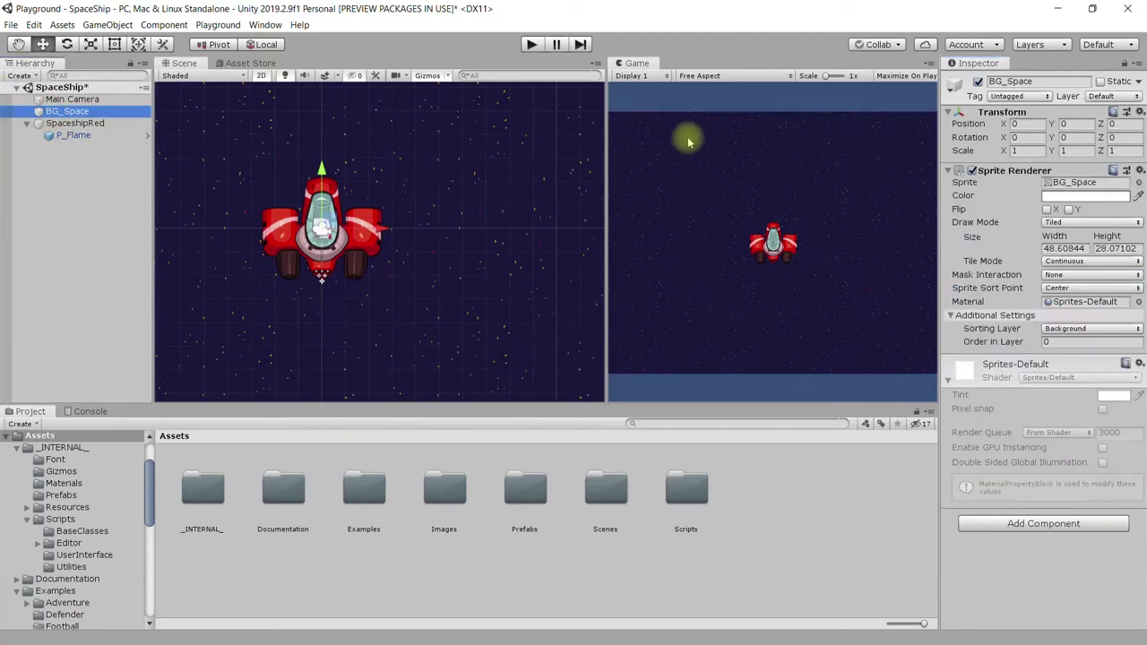
scroll(499, 248, "down", 2)
scroll(504, 254, "down", 3)
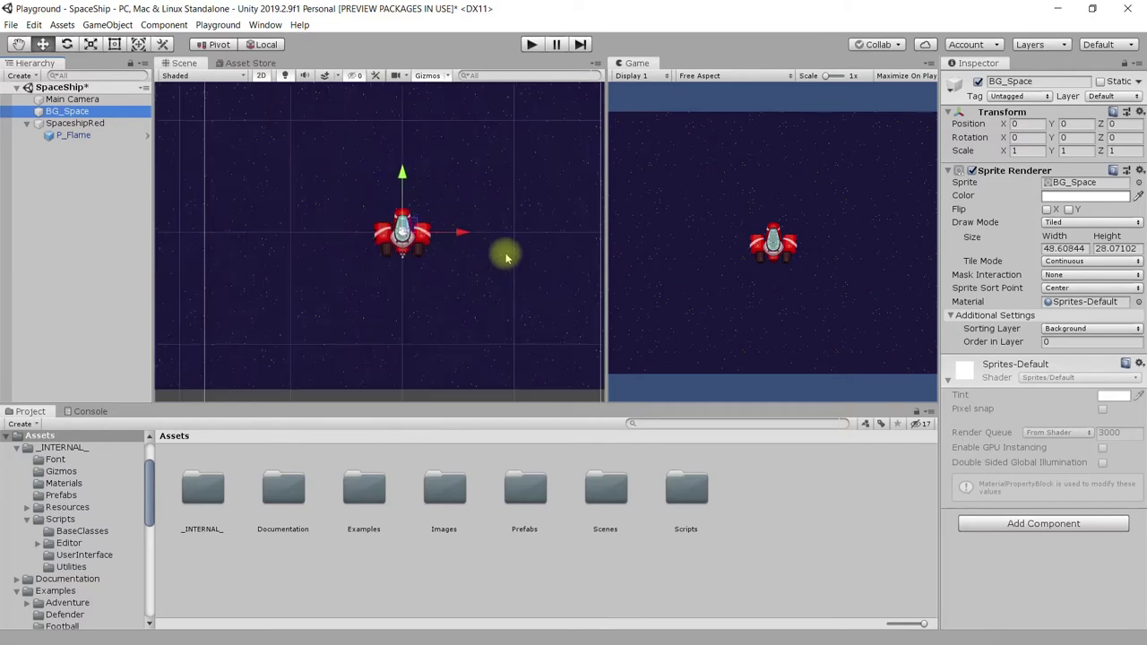
scroll(499, 251, "down", 2)
scroll(492, 179, "down", 2)
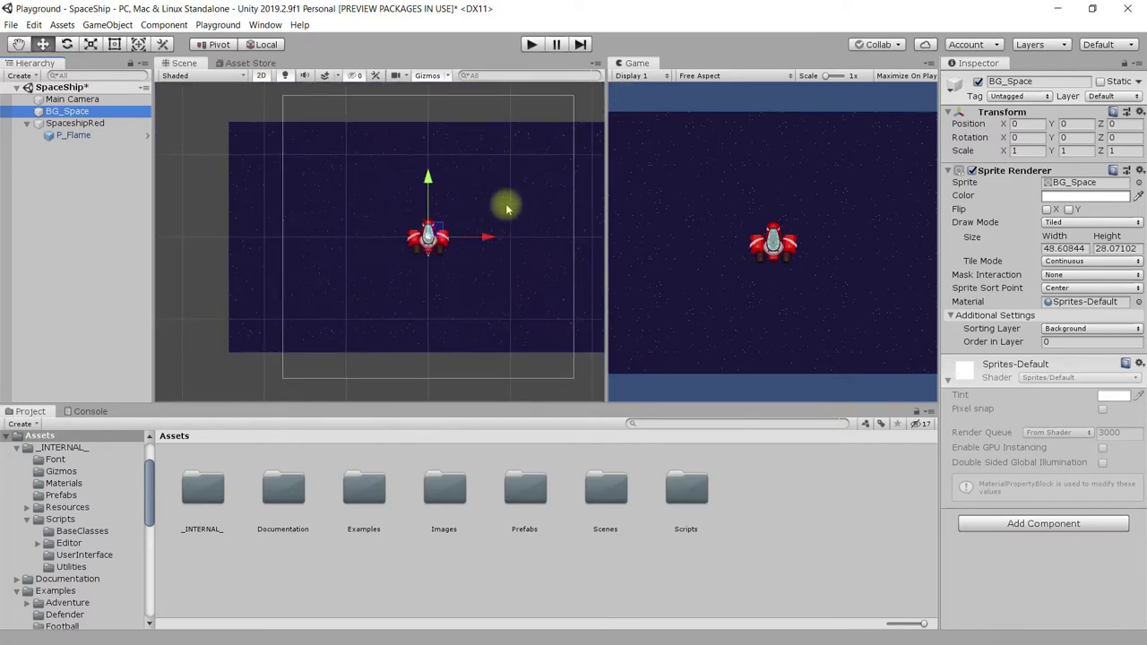
middle_click_drag(496, 198, 449, 228)
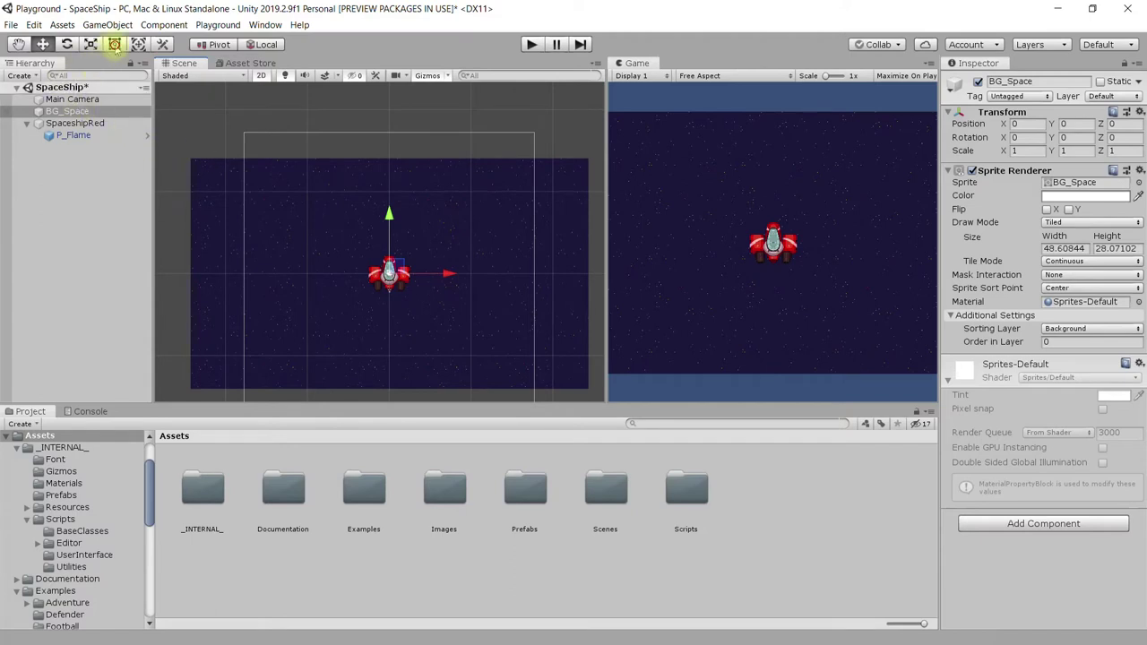
left_click(115, 44)
left_click_drag(415, 159, 416, 30)
Step: Set BG_Space's Position Y to 0 and reselect Main Camera to check its view
left_click(1087, 124)
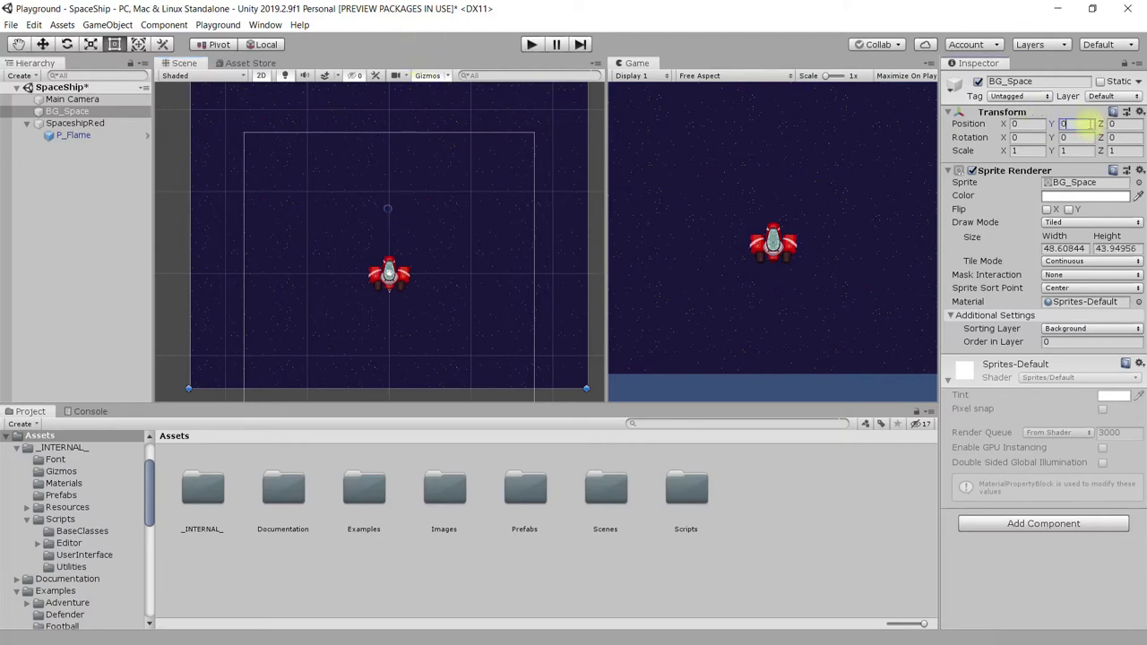
type("0")
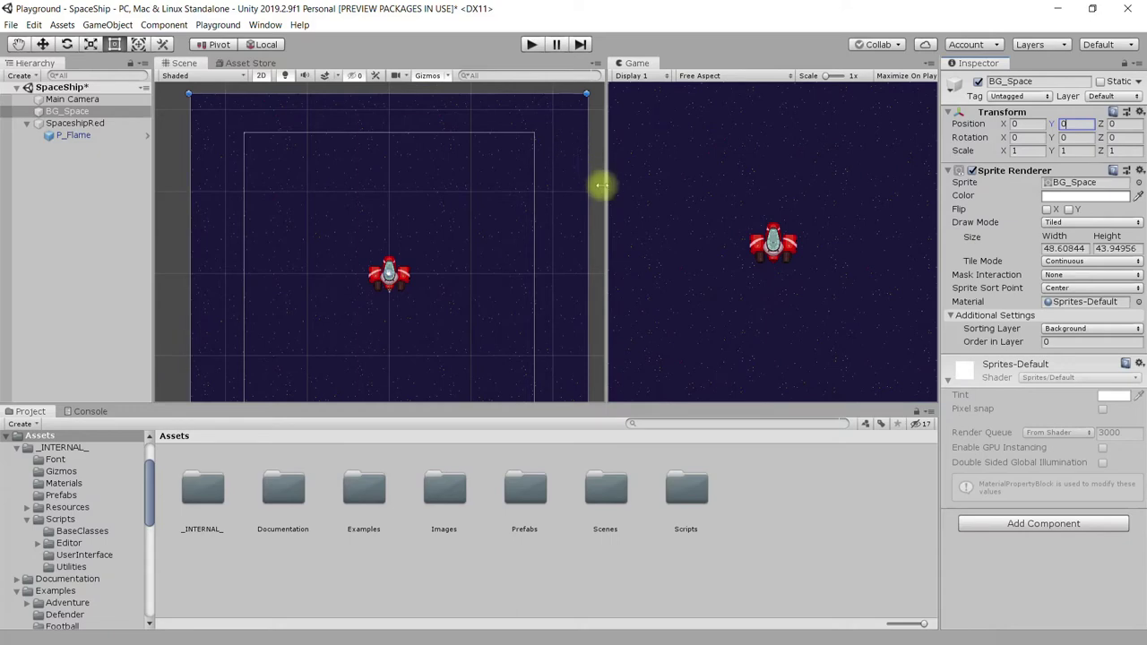
left_click_drag(606, 186, 581, 169)
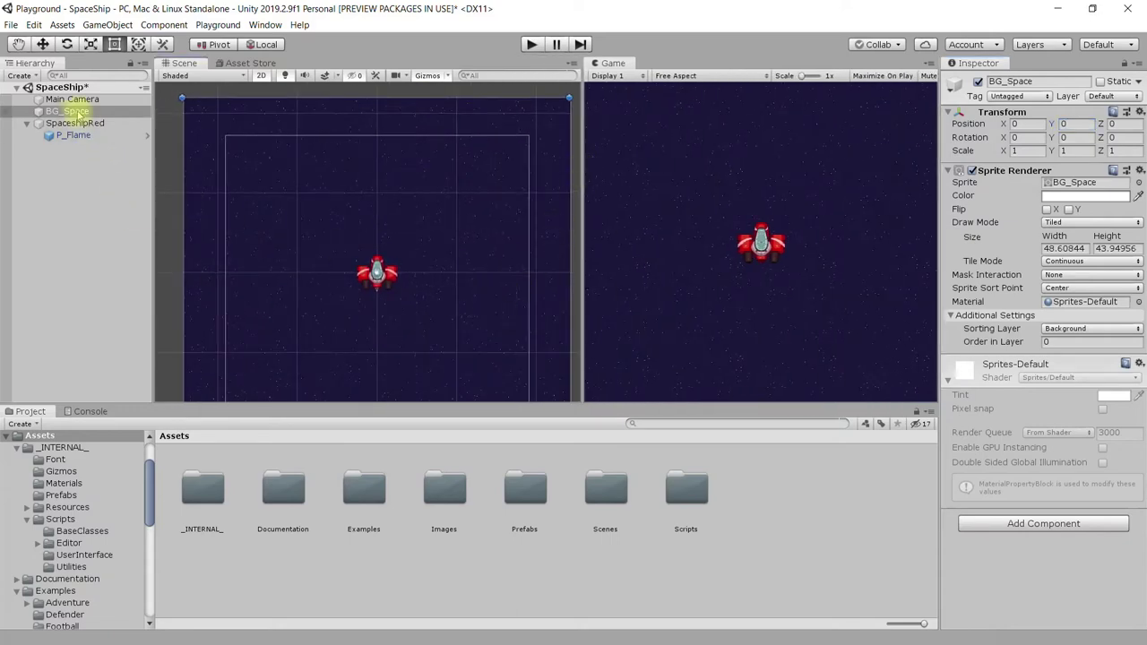
left_click(74, 101)
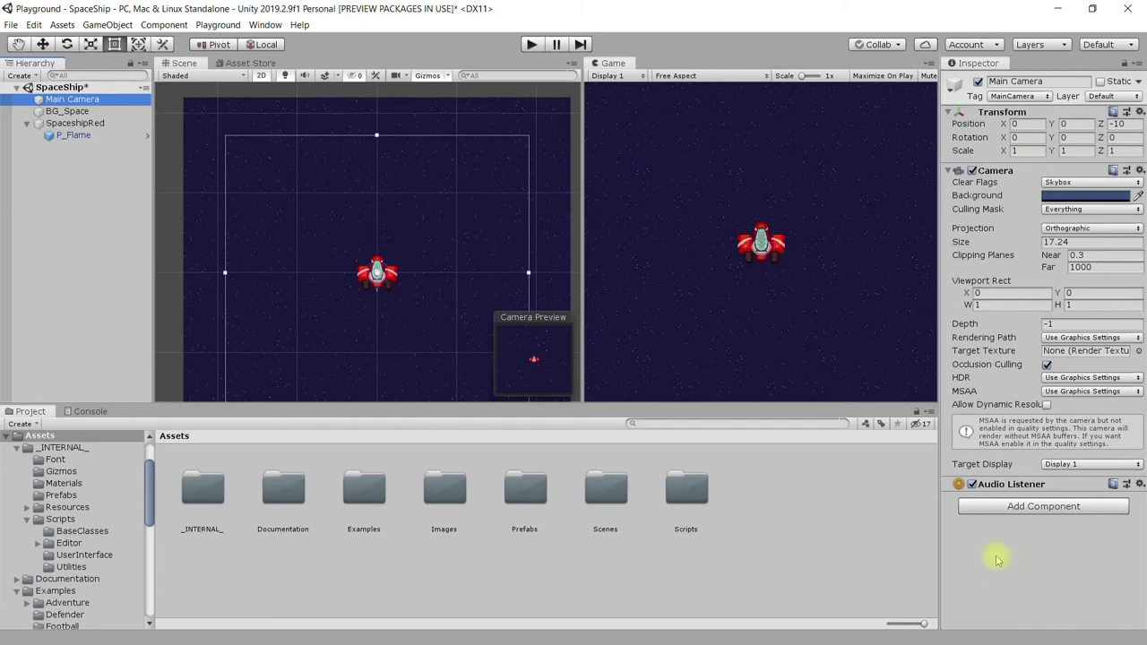
Step: Add the Camera Follow script to Main Camera by searching 'ca', then collapse the Camera component
left_click(995, 505)
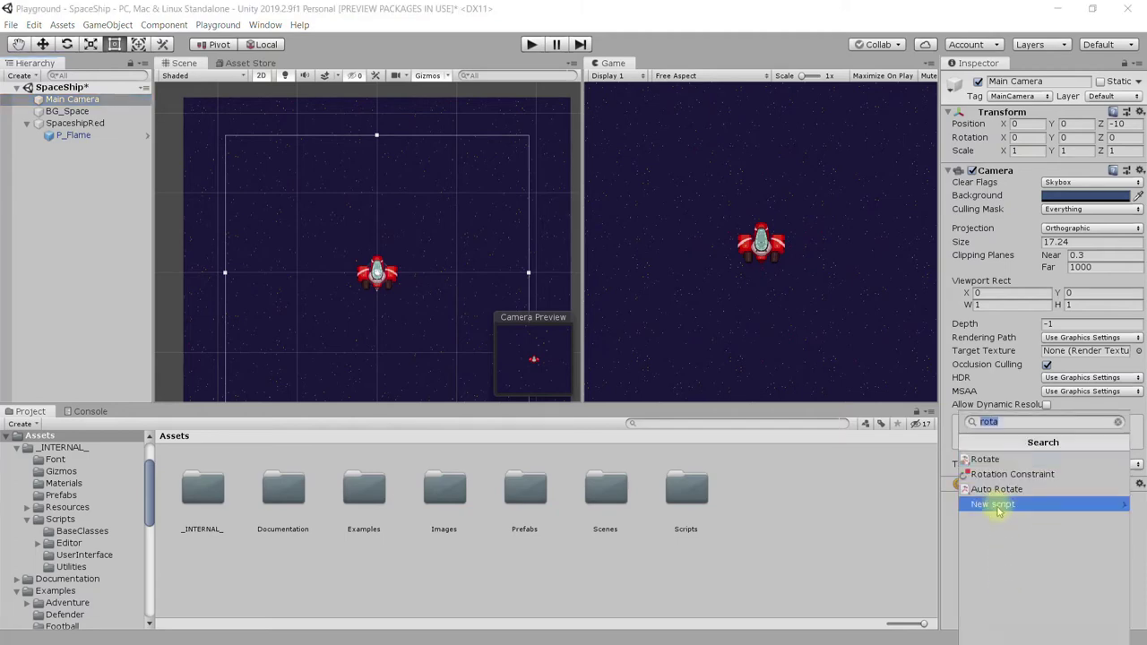
type("ca")
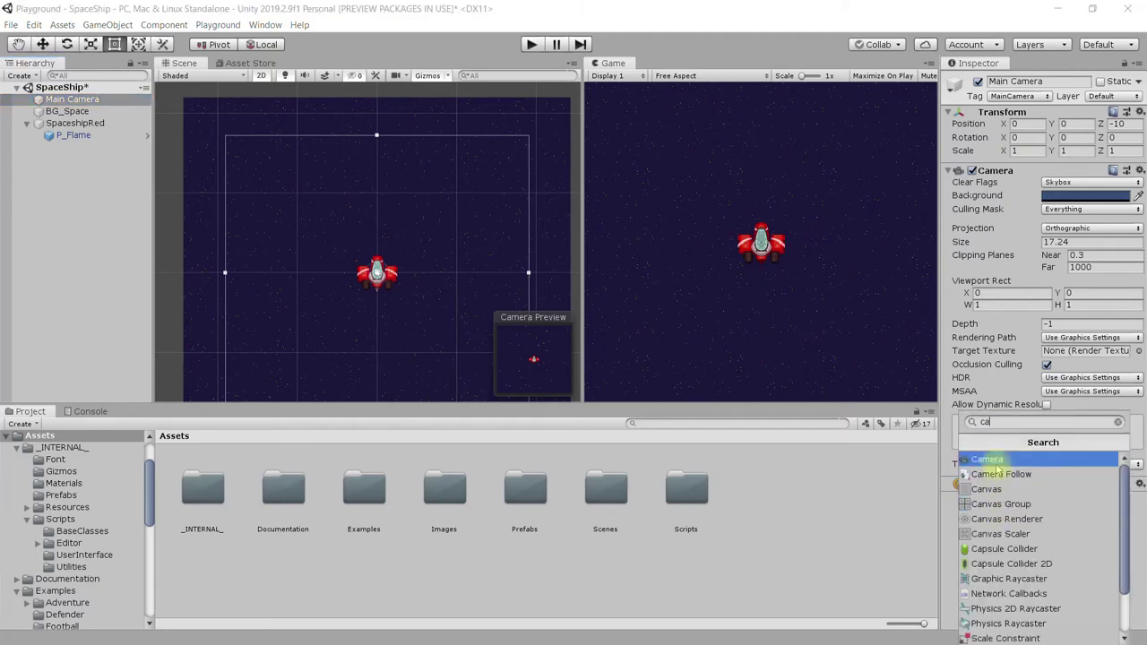
left_click(1001, 474)
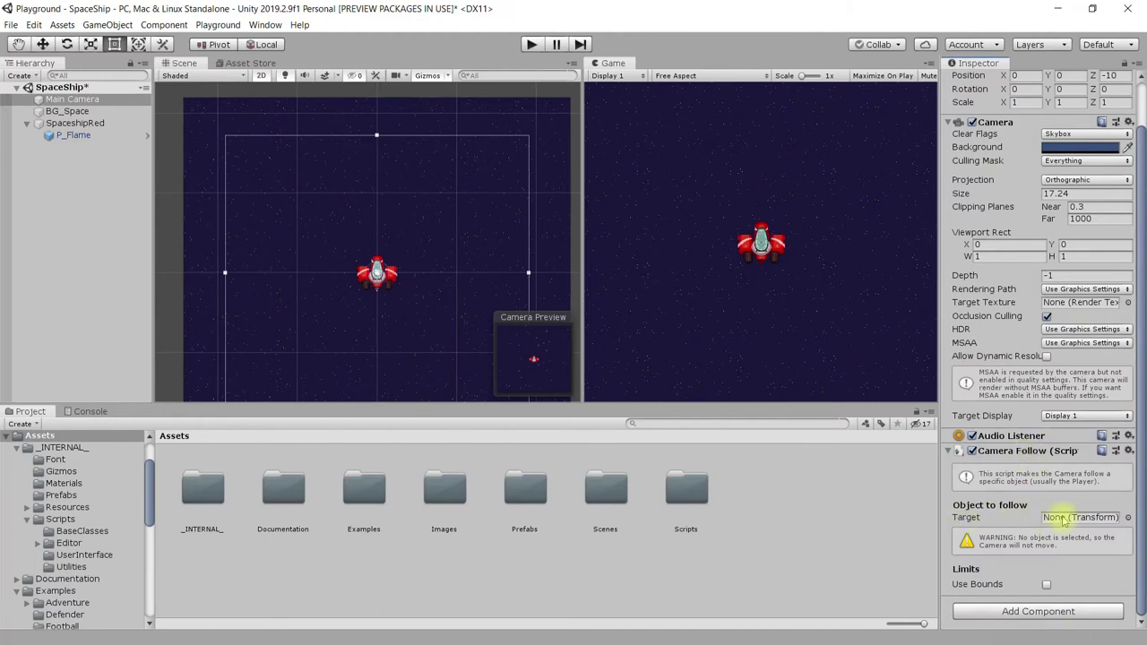
left_click_drag(939, 500, 832, 499)
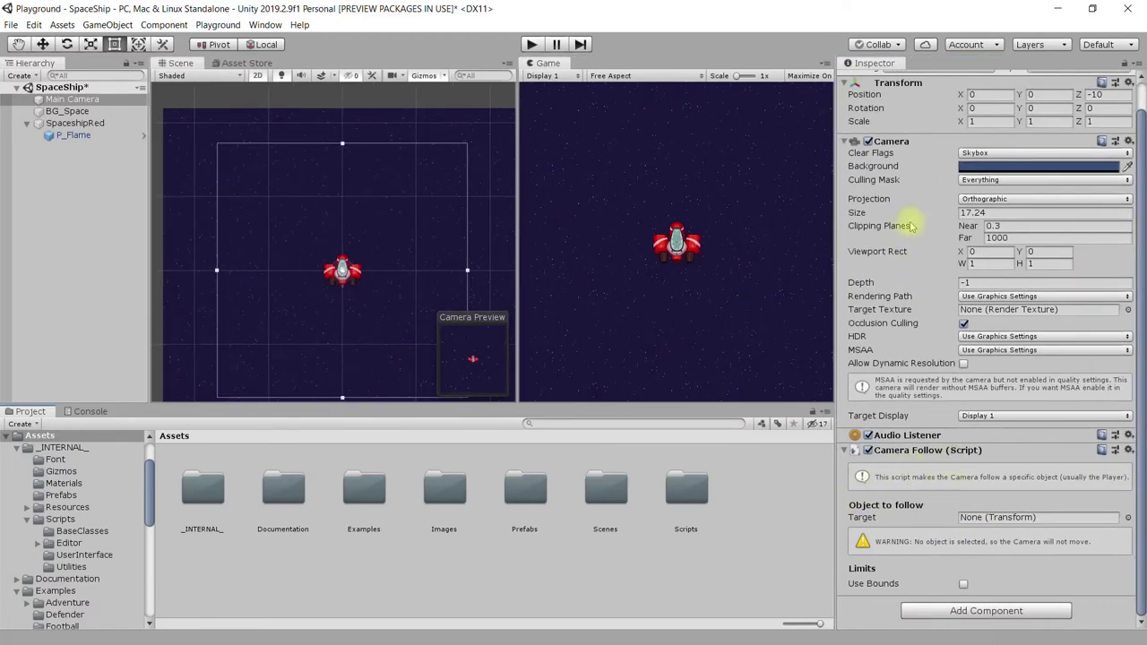
left_click(892, 141)
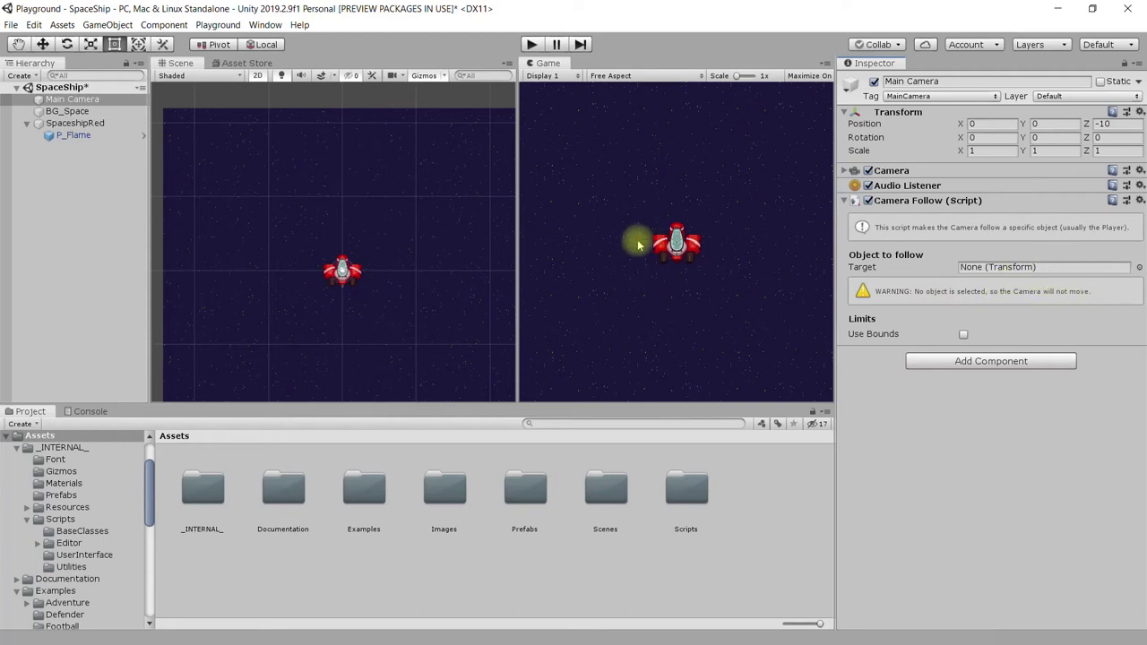
Step: Set SpaceshipRed as the Camera Follow Target and enter Play mode to test it
left_click(70, 123)
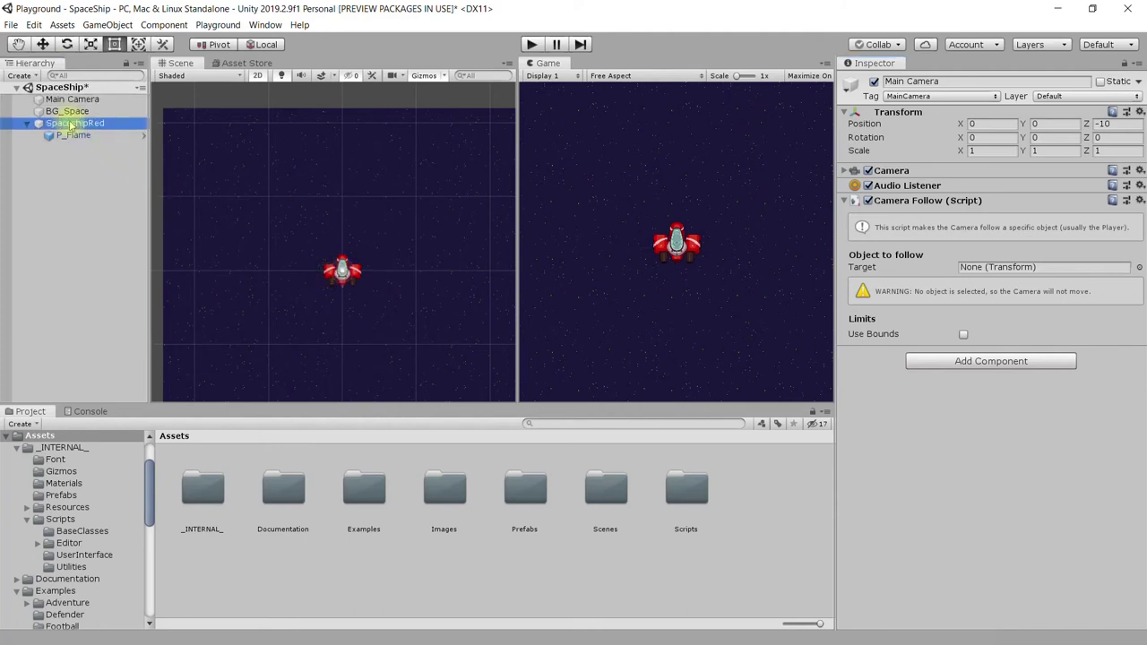
mouse_move(70, 123)
left_mouse_down()
mouse_move(947, 292)
mouse_move(1017, 282)
left_mouse_up()
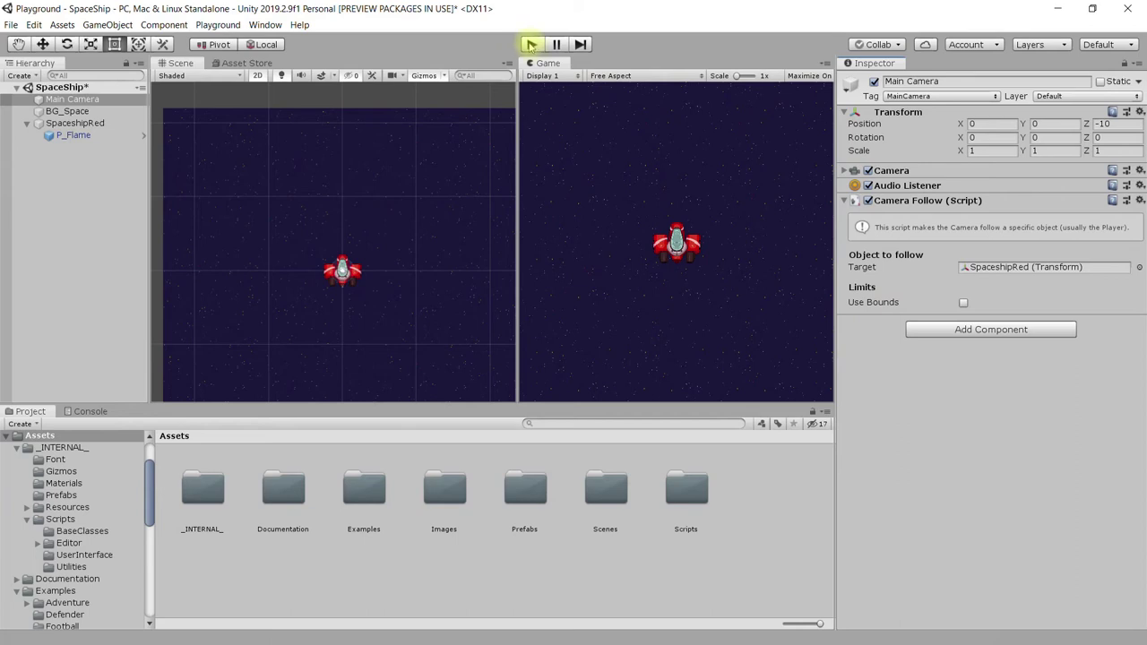
left_click(531, 45)
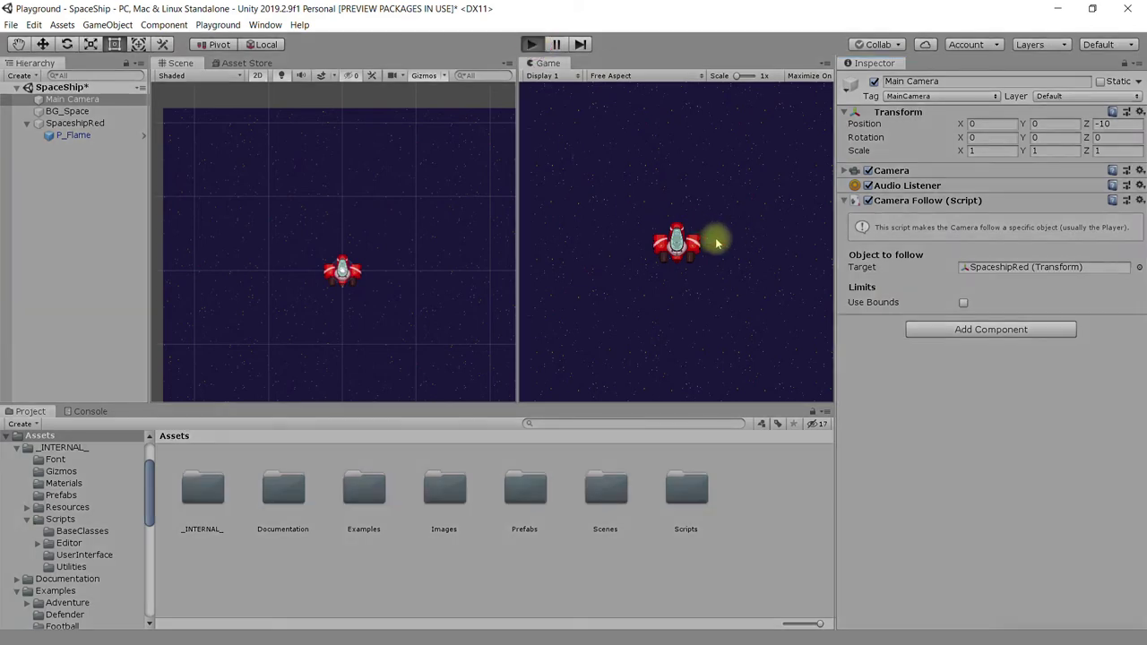
key("Up")
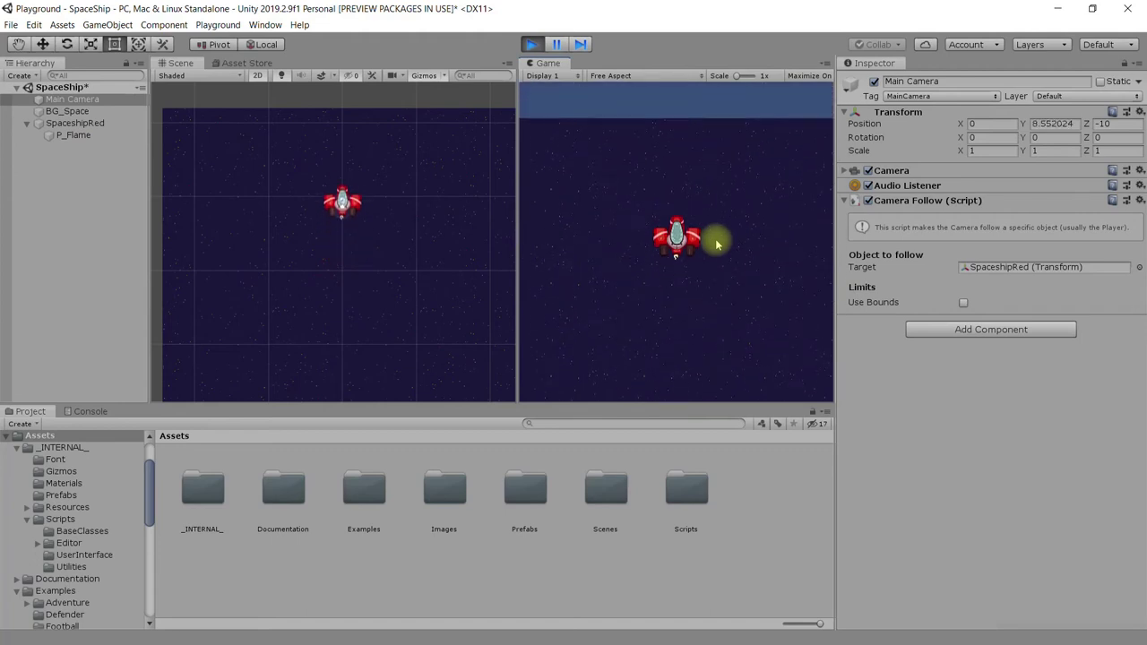
key("Left")
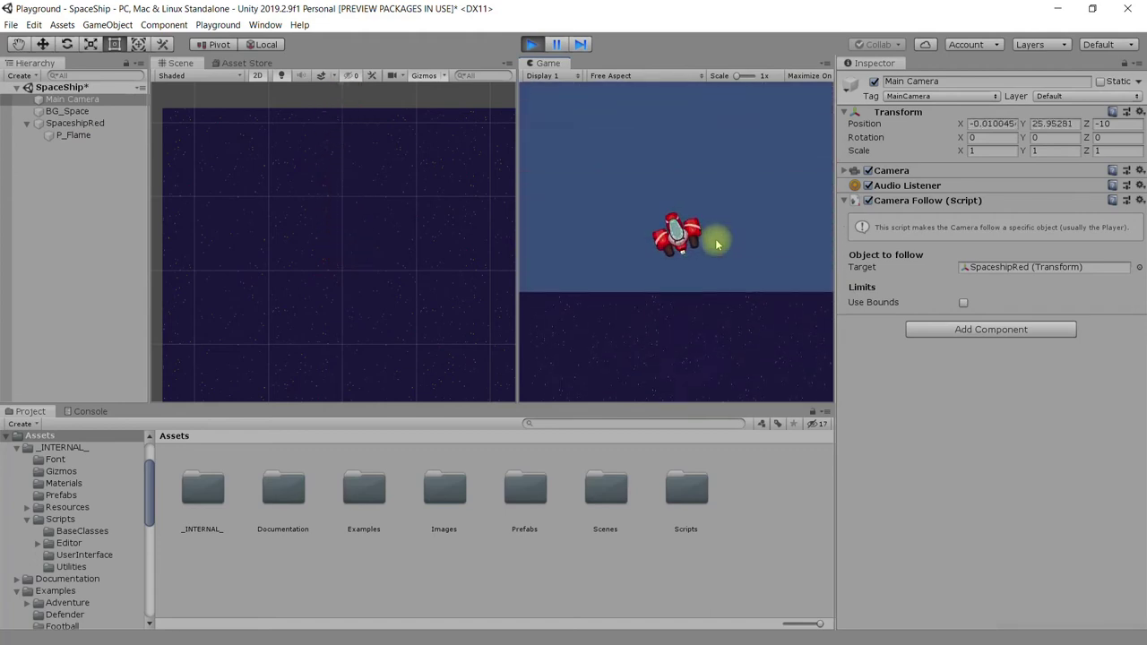
key("Right")
key("Right")
key("Right")
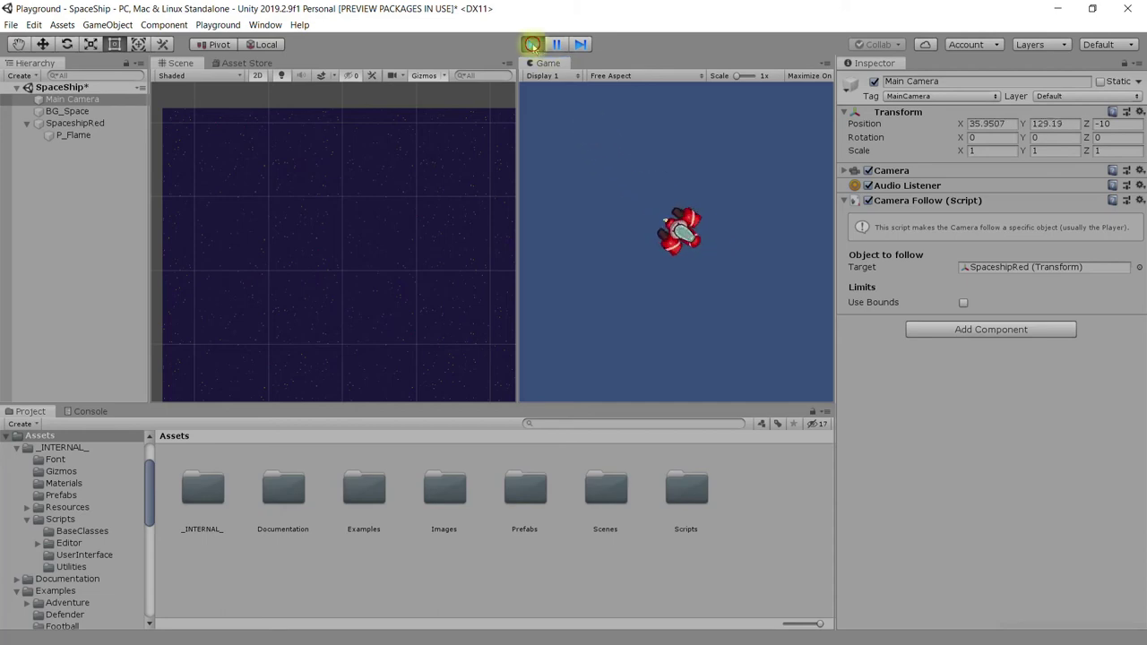
left_click(531, 44)
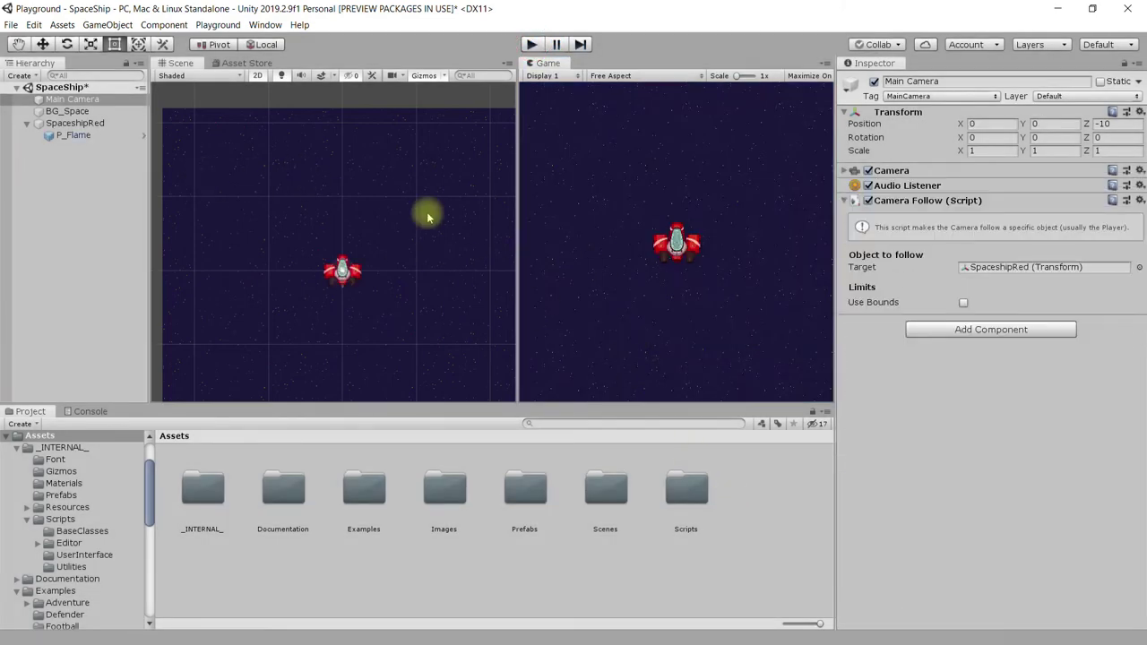
left_click(85, 99)
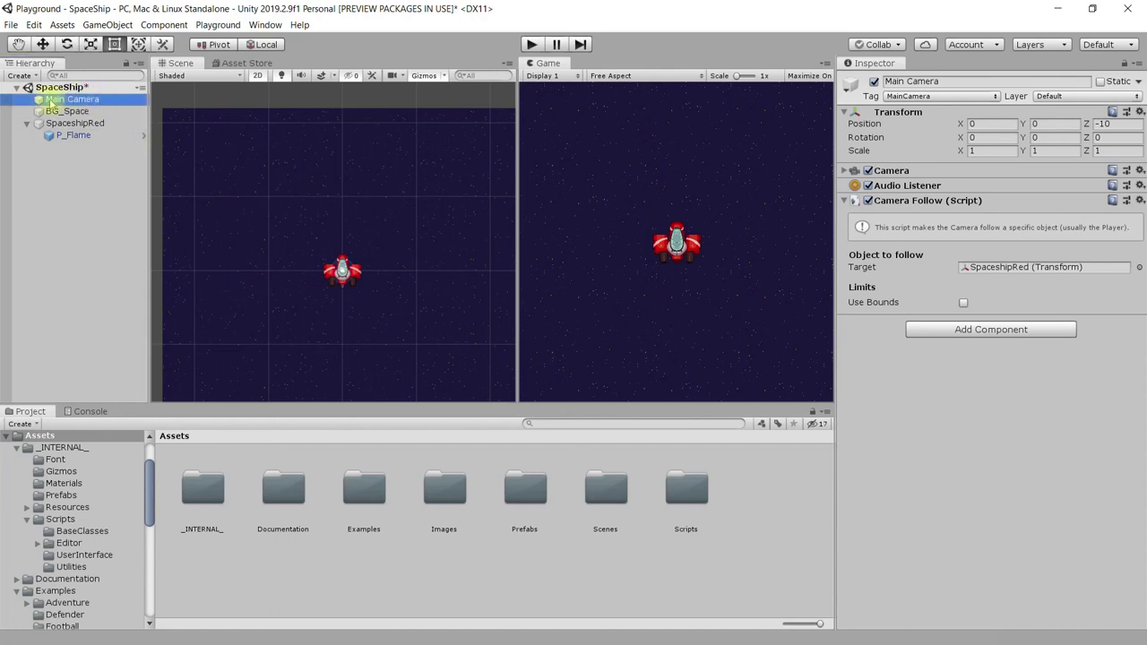
Step: Expand the Camera component and scrub its Size from 17.24 to 21.57
left_click(899, 171)
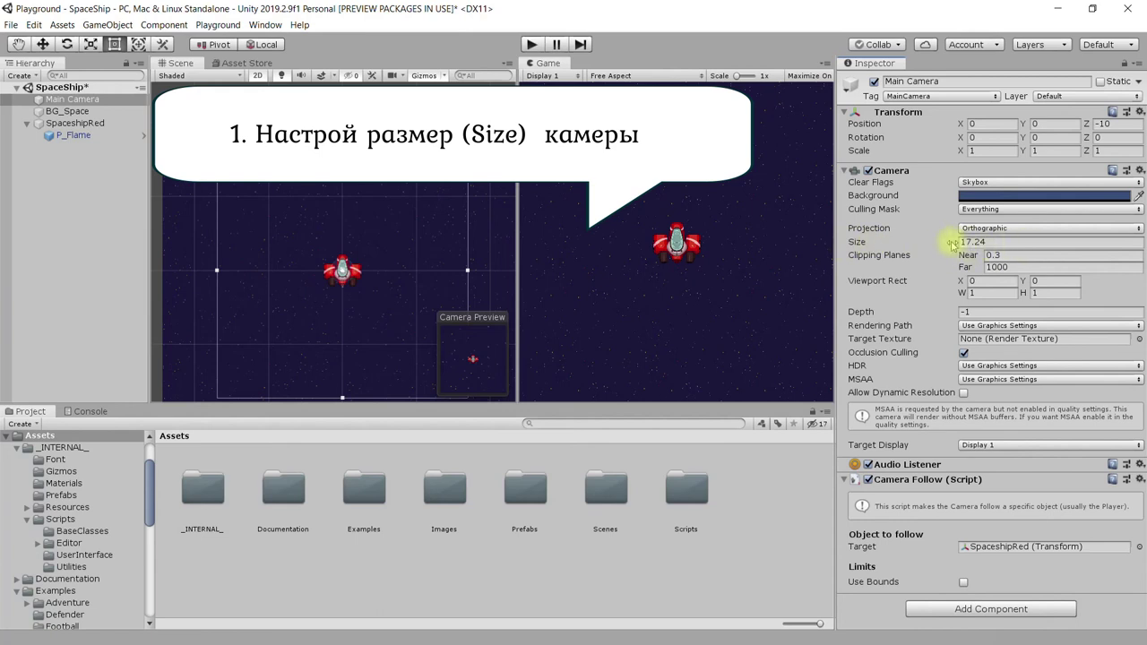
left_click_drag(950, 242, 1049, 255)
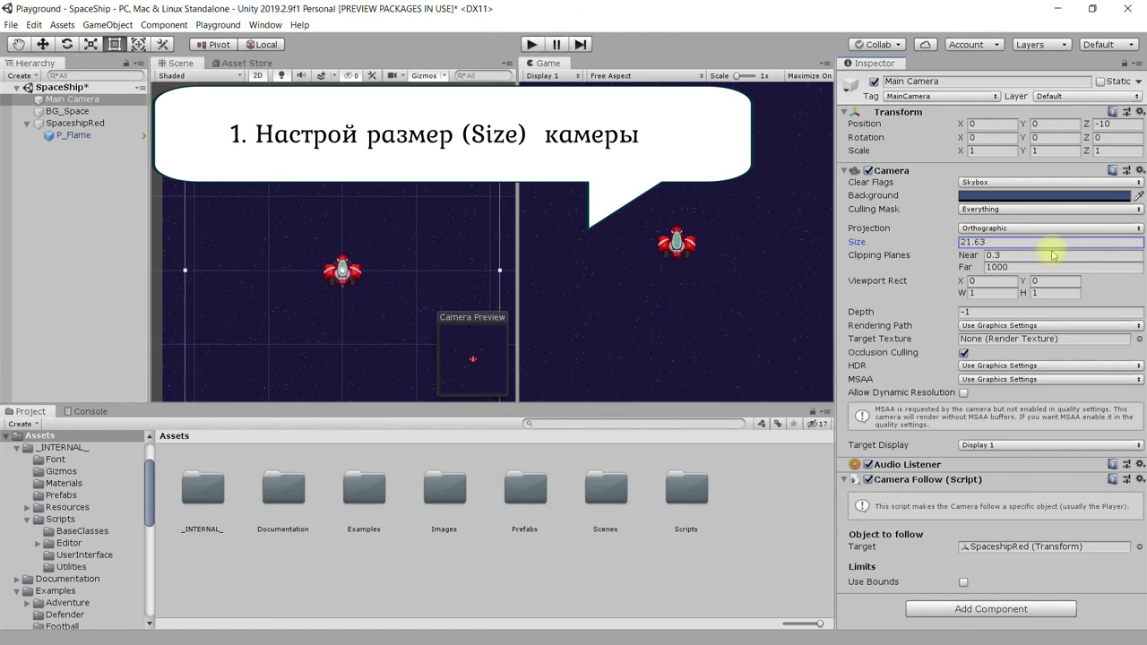
left_click_drag(1054, 255, 1039, 254)
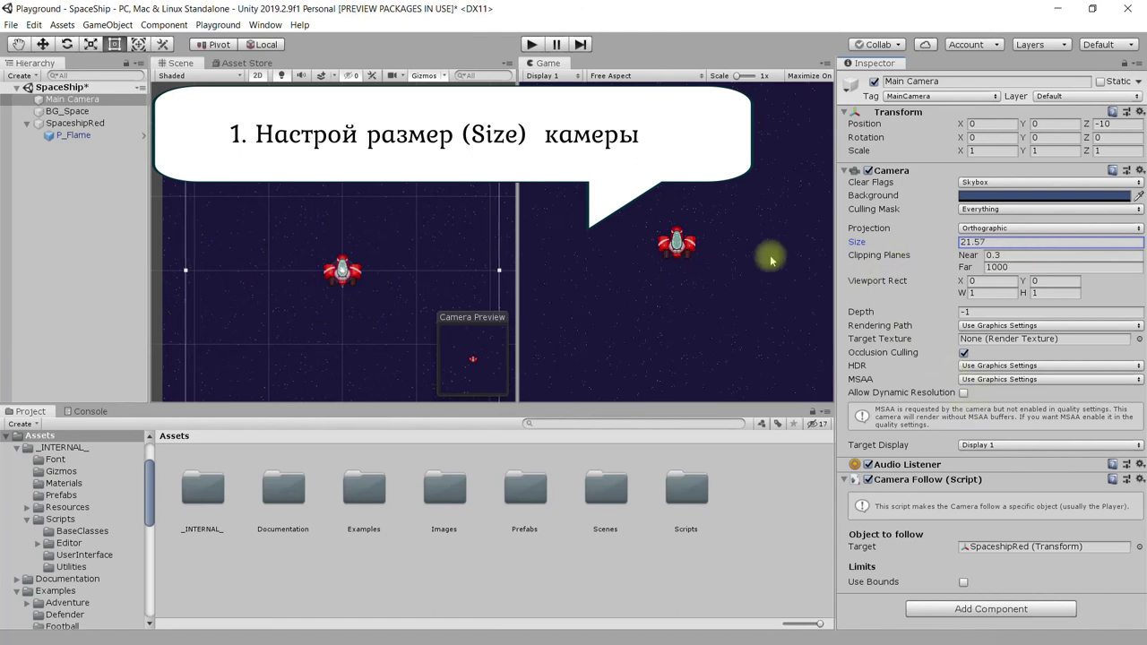